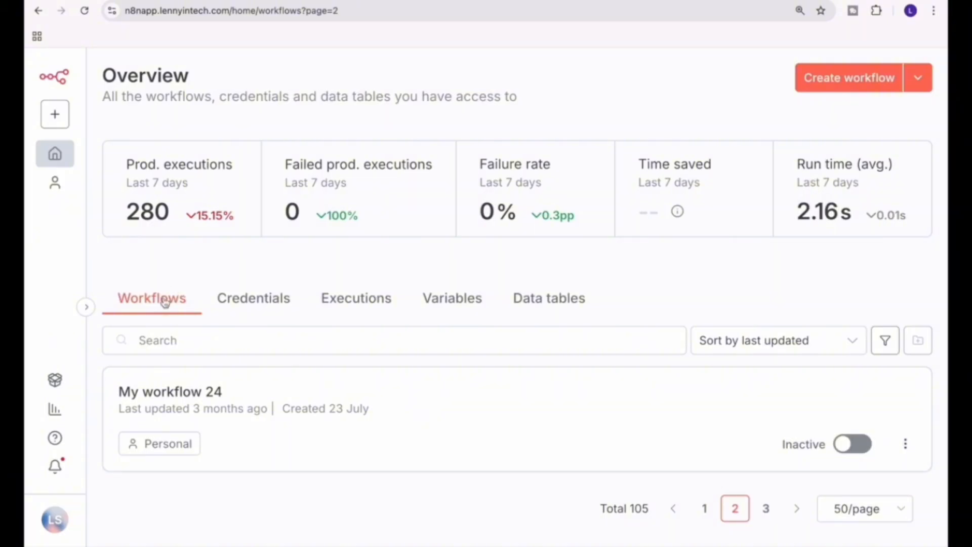
Look through the credentials, workflows and executions lists on the Overview page, briefly opening a blank workflow and returning.
click(268, 303)
click(169, 302)
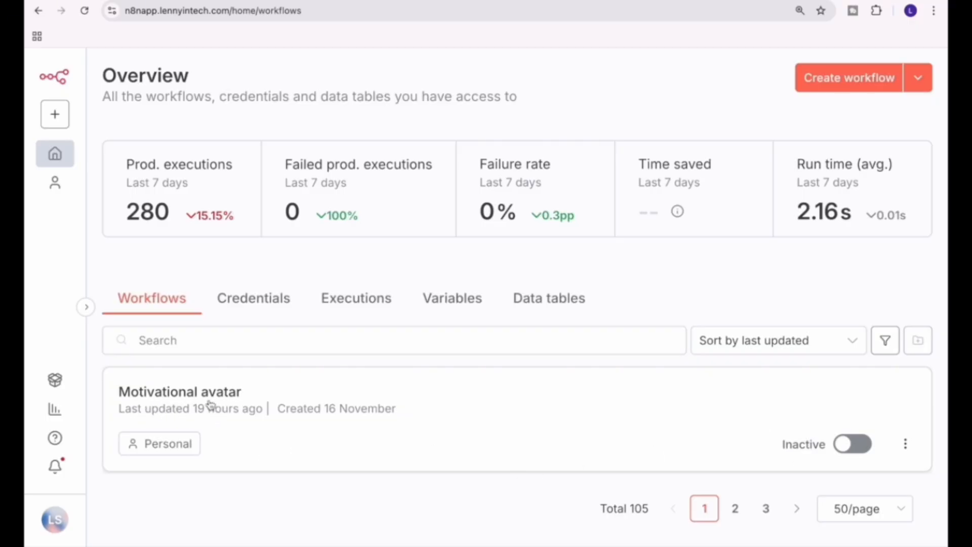
click(357, 301)
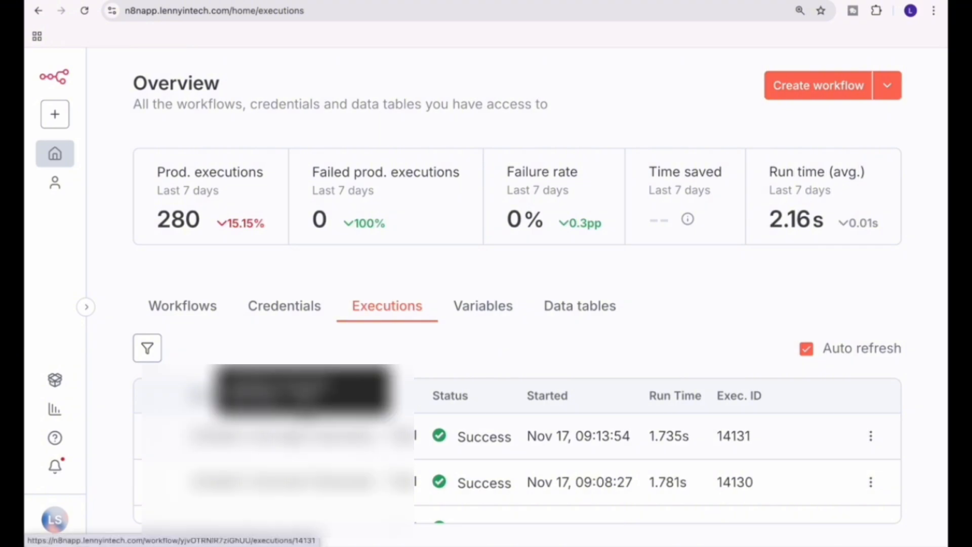
click(805, 98)
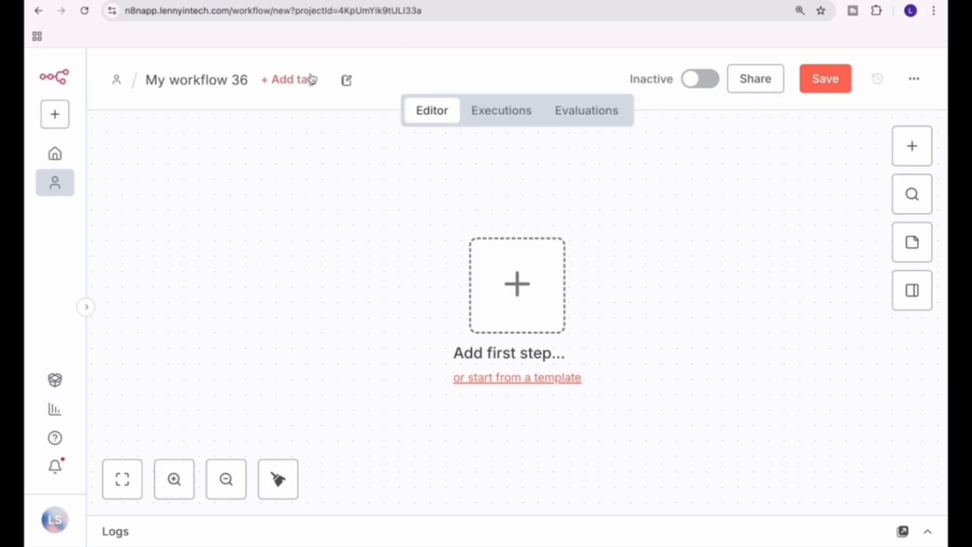
click(55, 154)
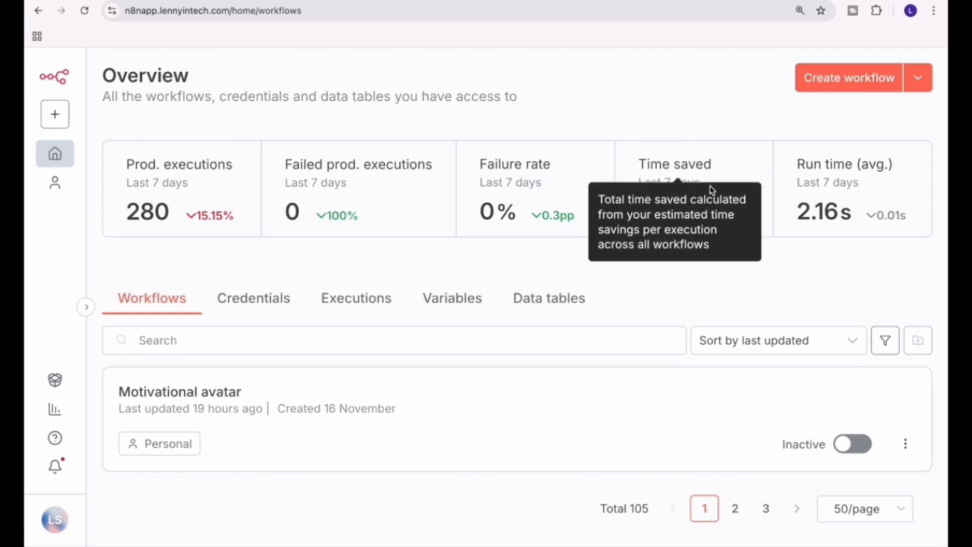
View the executions, variables and data tables sections of the Overview page.
click(349, 305)
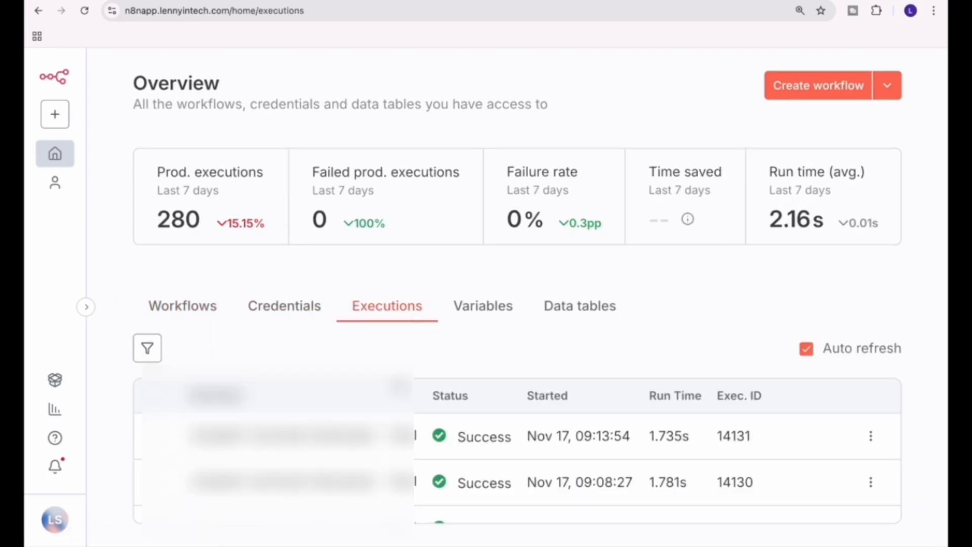
click(497, 311)
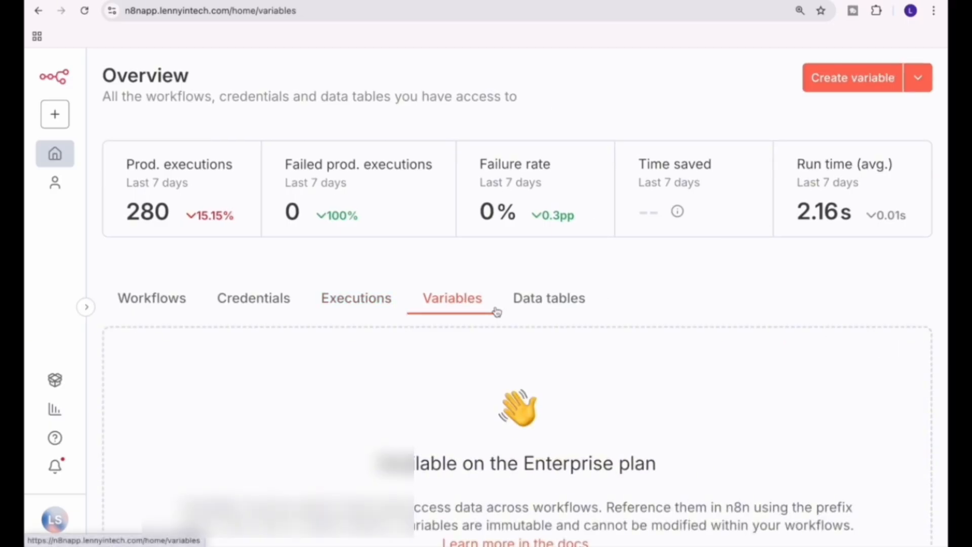
click(568, 308)
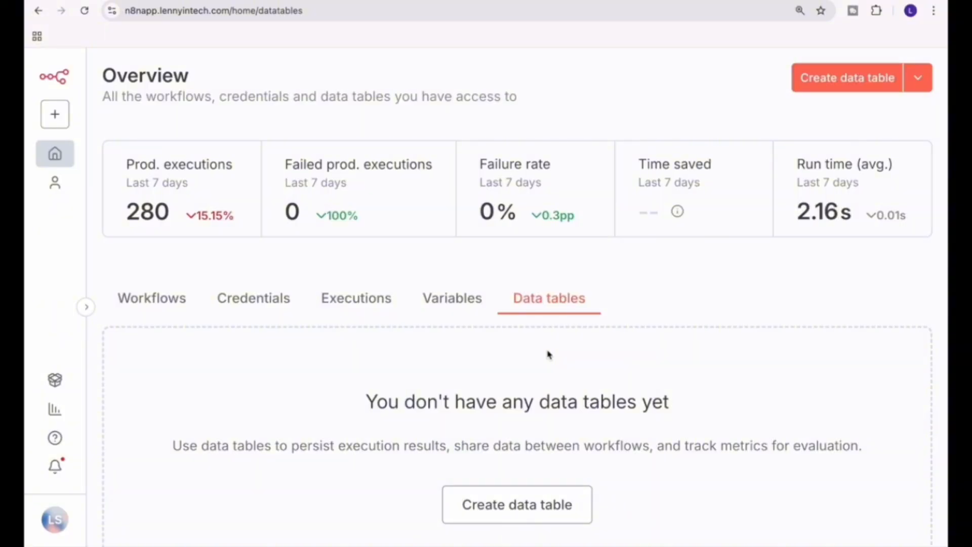
Create a new blank workflow from the workflows list, keeping its default name.
click(162, 304)
click(816, 90)
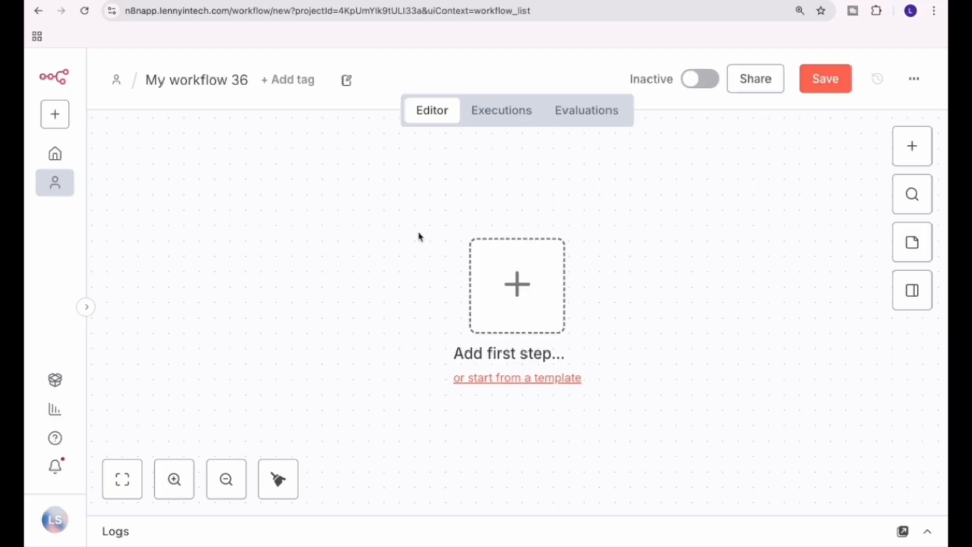
click(183, 76)
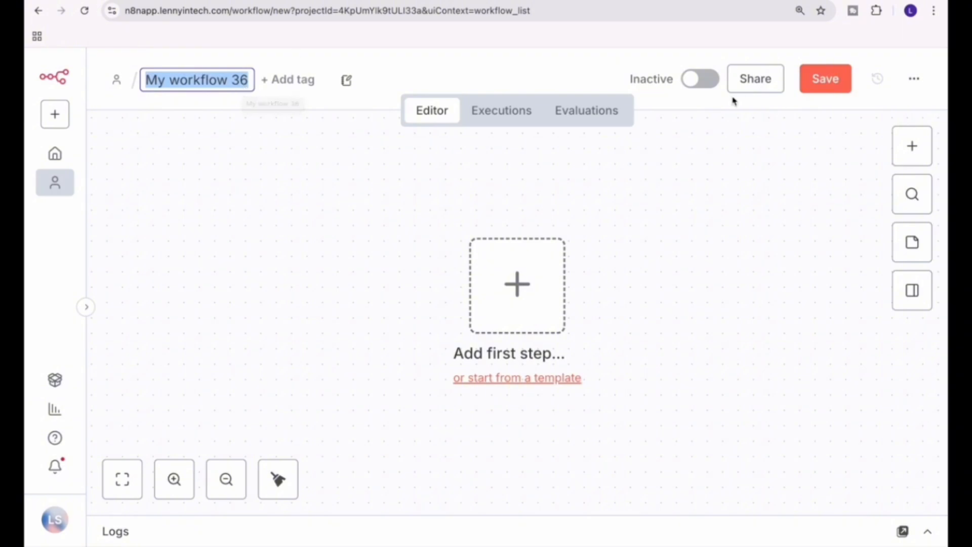
click(262, 335)
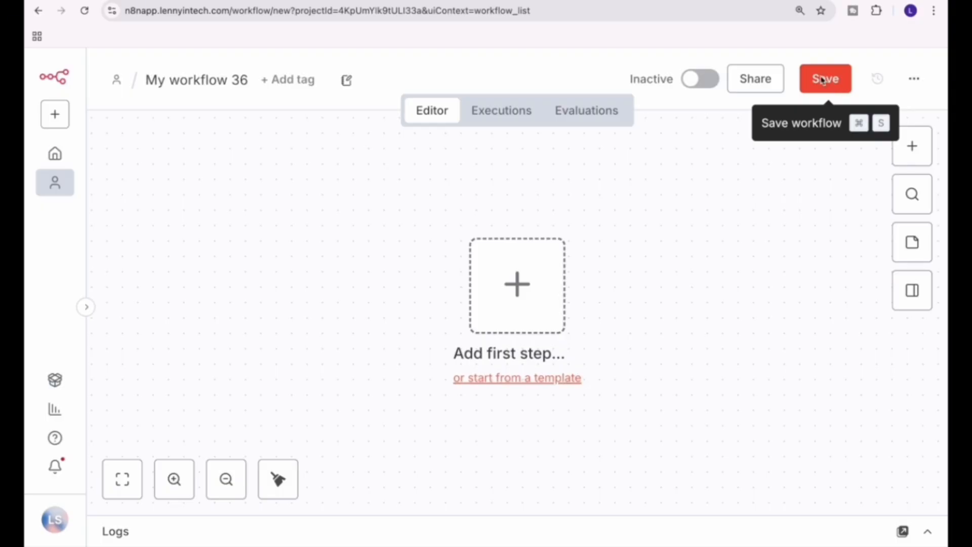
Examine the trigger options available for the workflow and the command search, closing both without choosing anything.
click(912, 147)
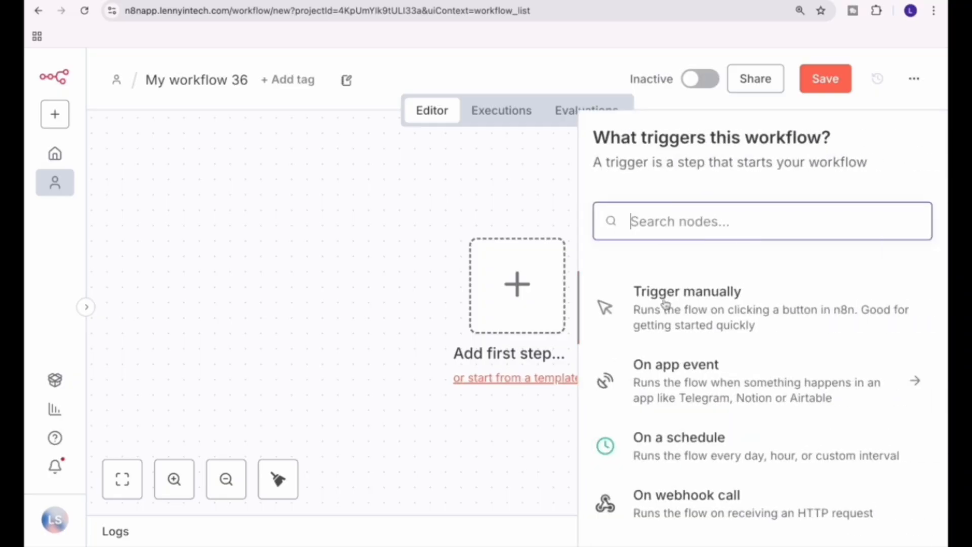
scroll(695, 352, down, 2)
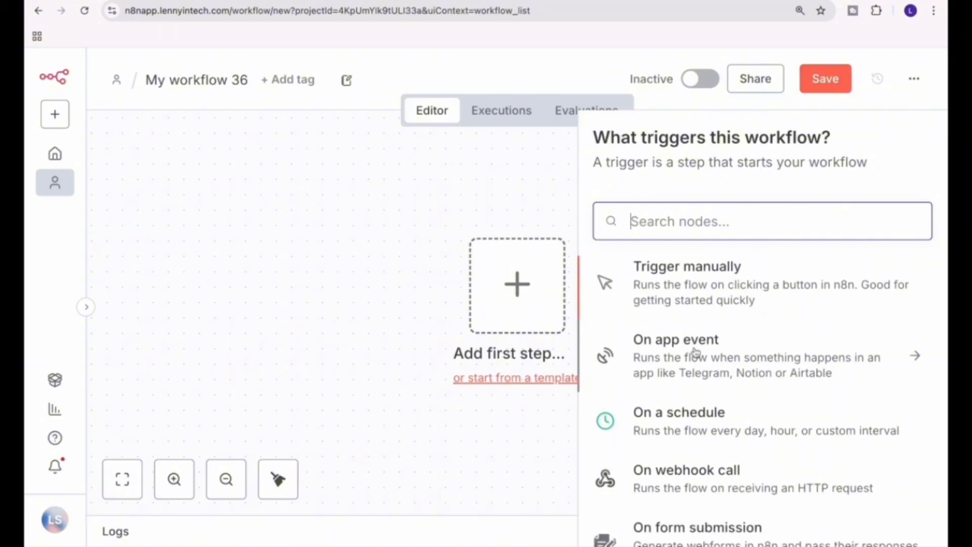
scroll(696, 352, down, 3)
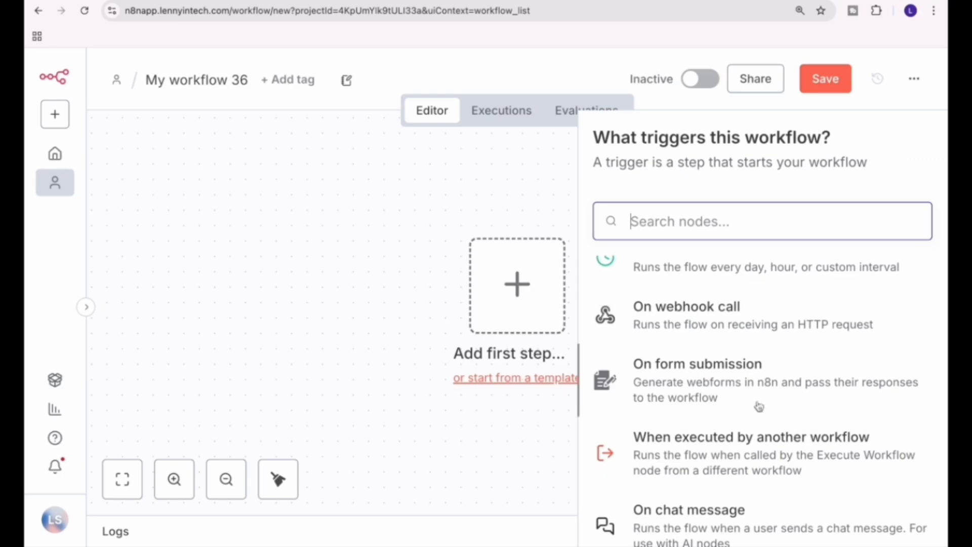
click(522, 197)
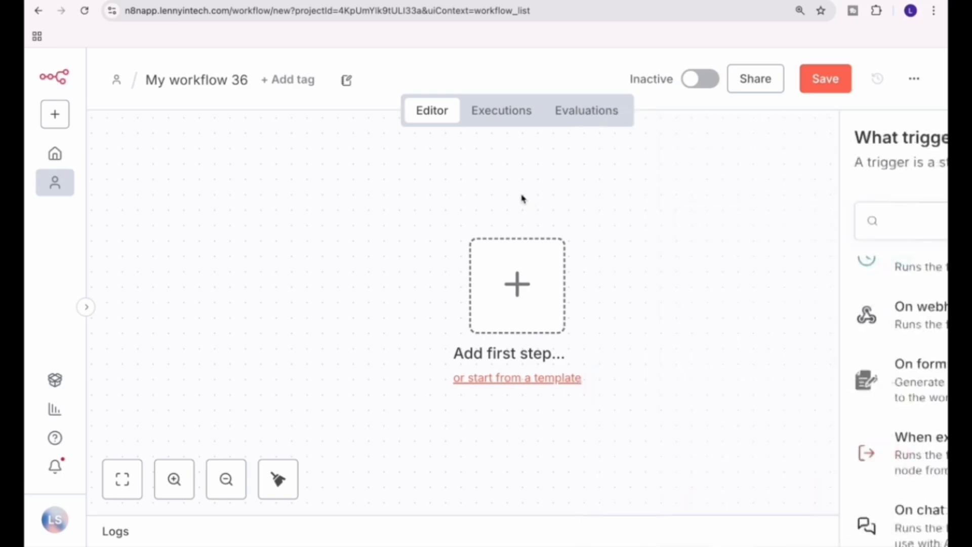
click(912, 201)
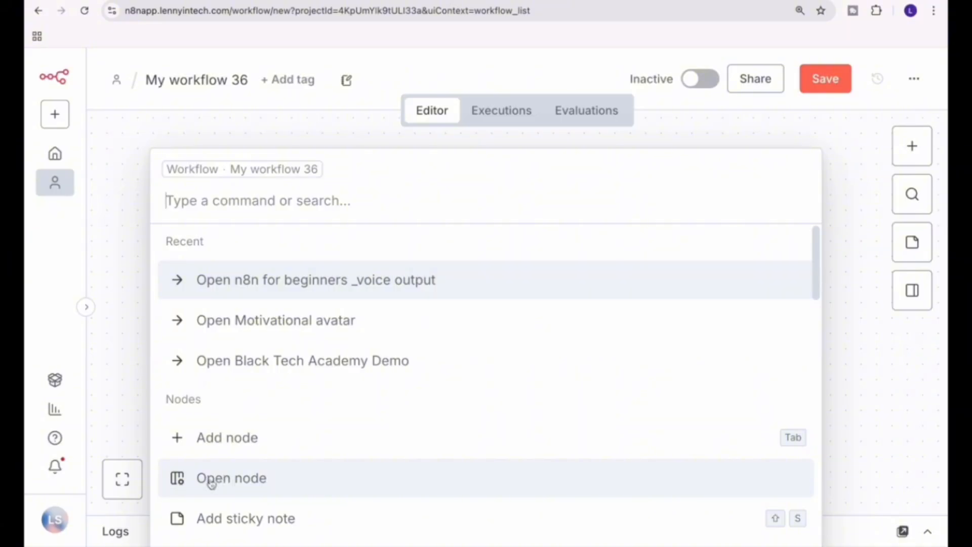
click(866, 323)
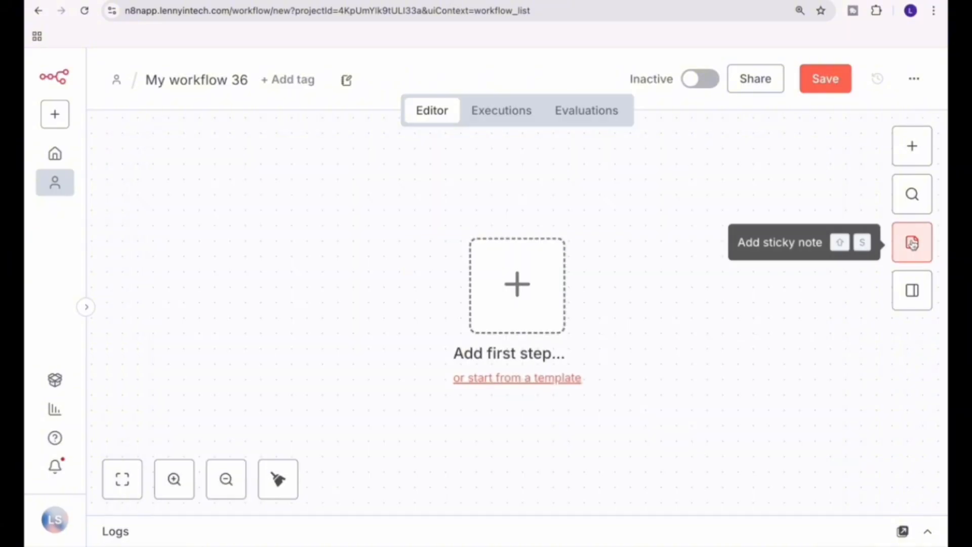
Add a sticky note to the canvas, view its colour choices, and delete the note.
click(912, 244)
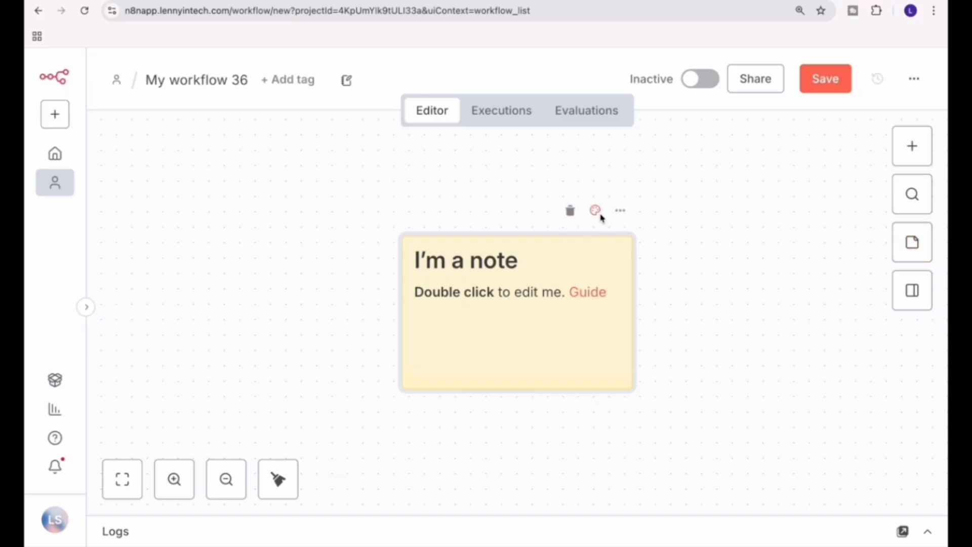
click(595, 213)
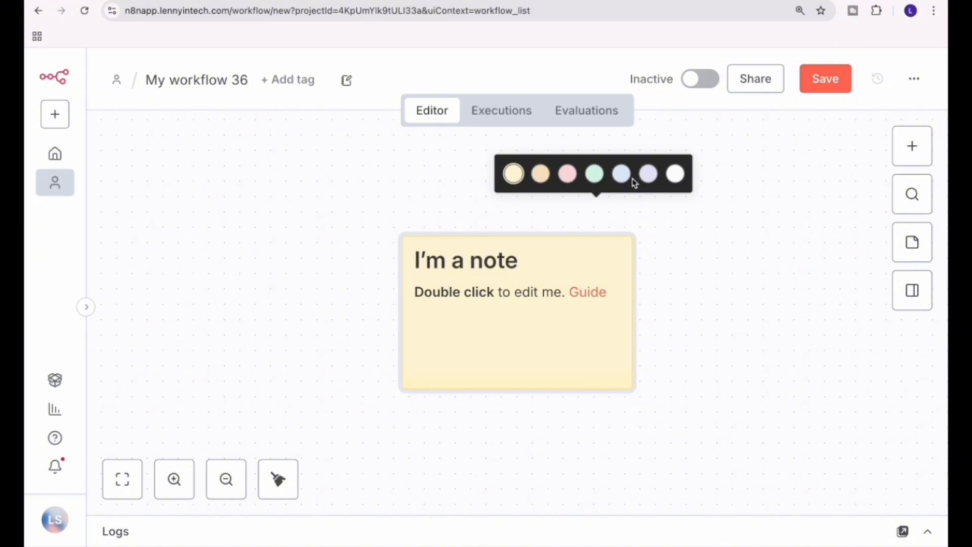
key(Delete)
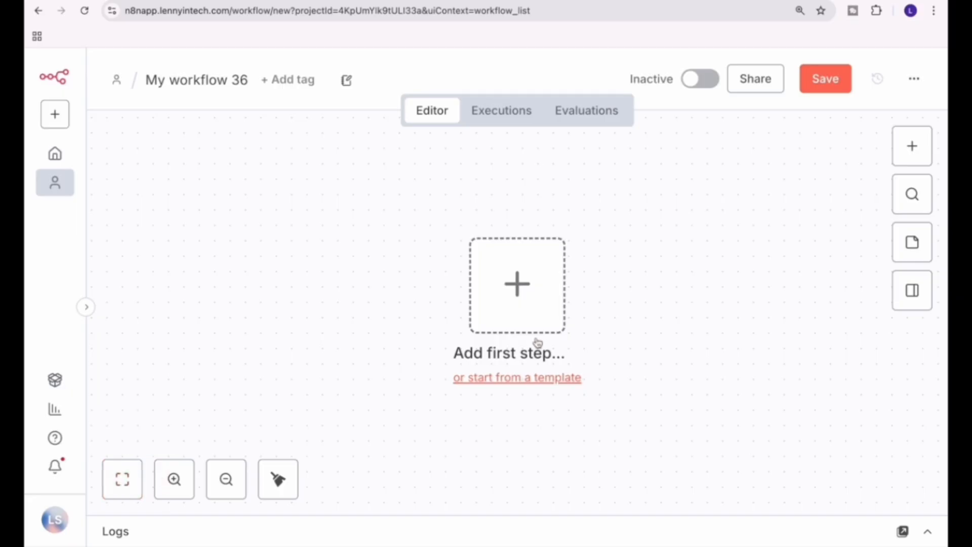
Zoom in on the empty workflow canvas and zoom back out.
click(173, 479)
click(174, 480)
click(174, 480)
click(177, 480)
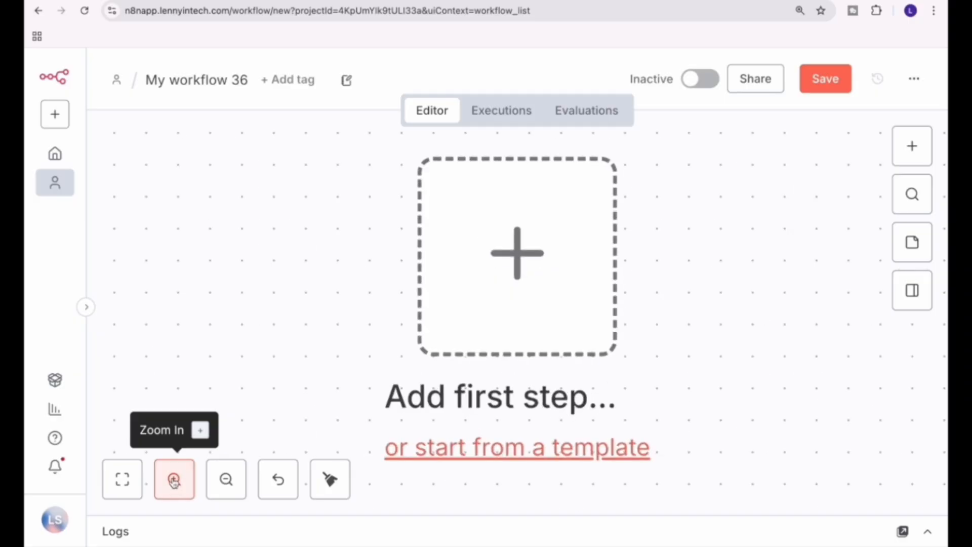
click(228, 480)
click(228, 480)
click(229, 481)
click(230, 482)
click(231, 482)
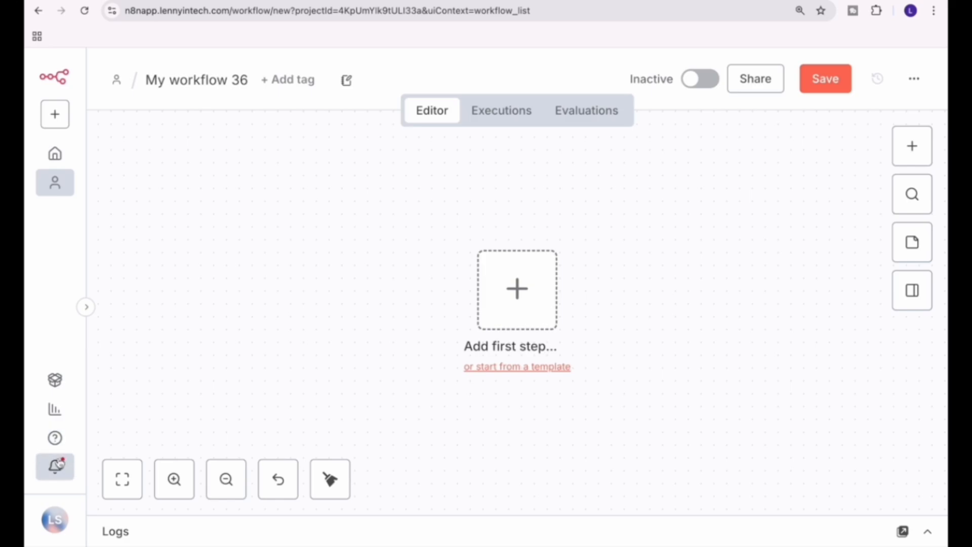
View the What's New updates and the Help resources.
mouse_move(57, 471)
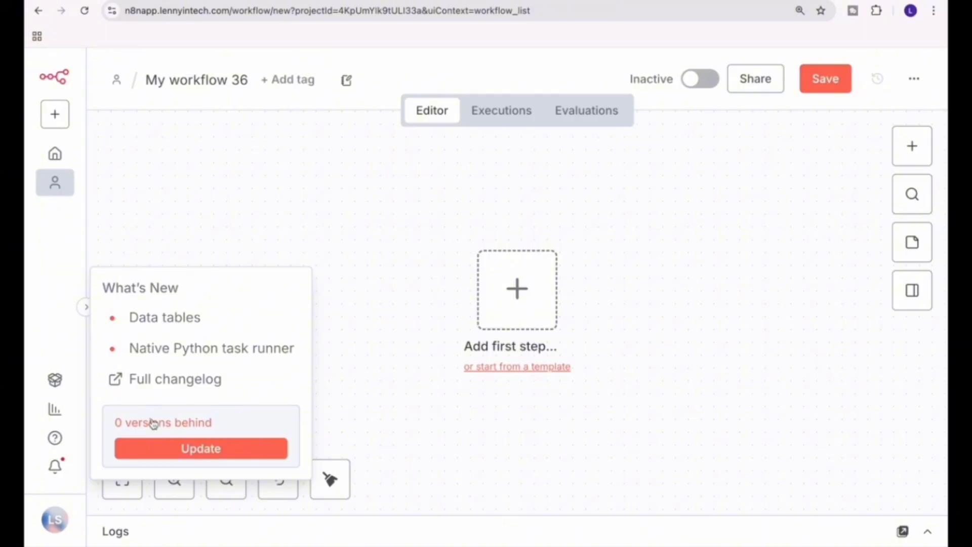
mouse_move(68, 442)
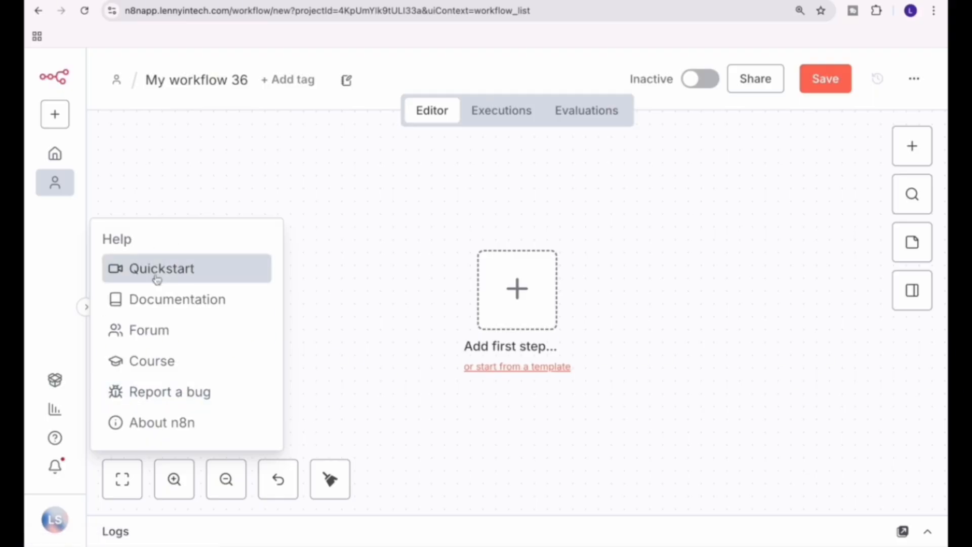
Browse the featured templates and the full workflow template library on the n8n website, and return to the workflow canvas.
click(53, 383)
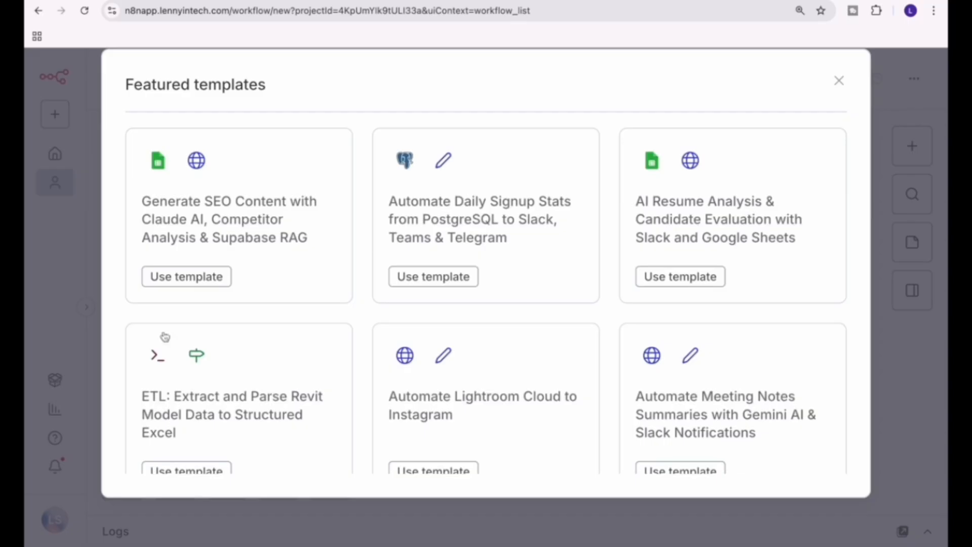
scroll(479, 368, down, 2)
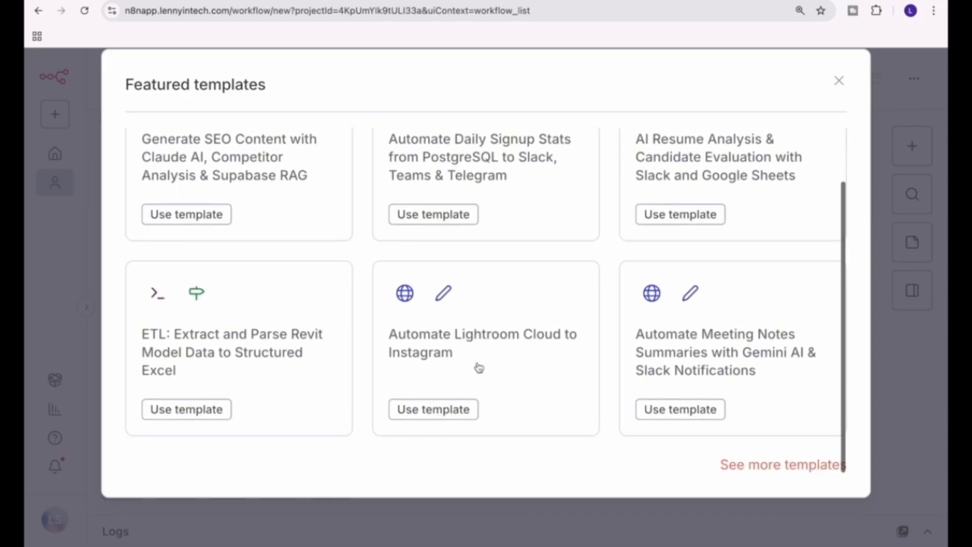
click(795, 465)
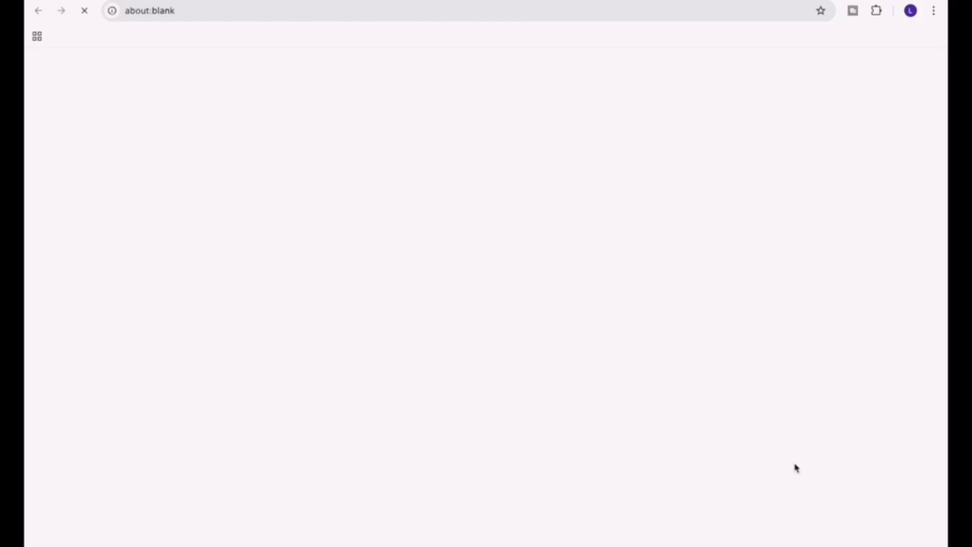
scroll(312, 405, down, 4)
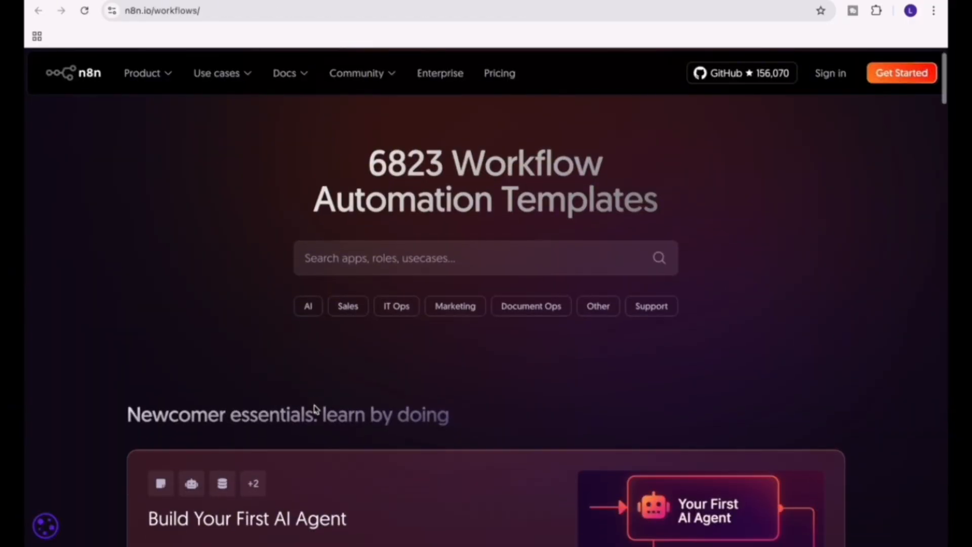
scroll(314, 409, down, 6)
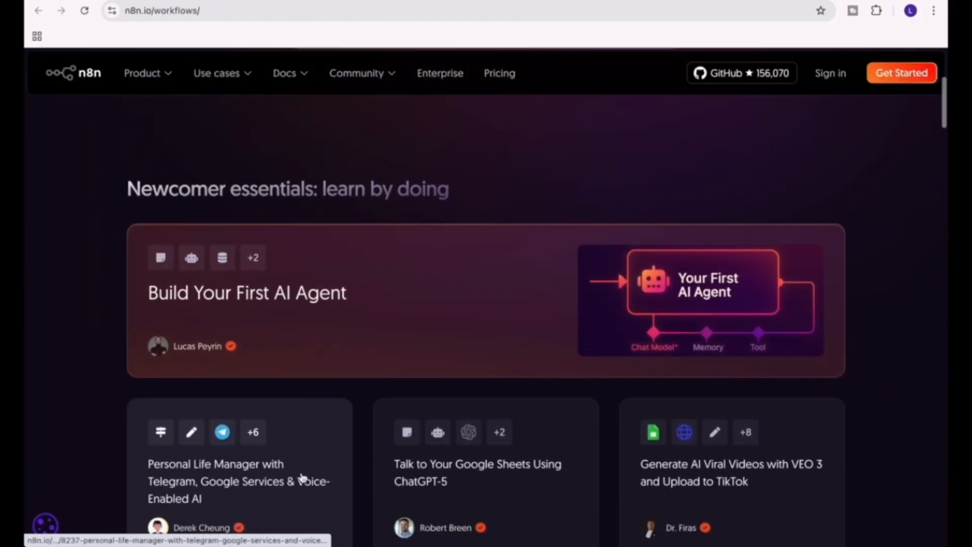
scroll(304, 475, down, 2)
scroll(303, 475, up, 13)
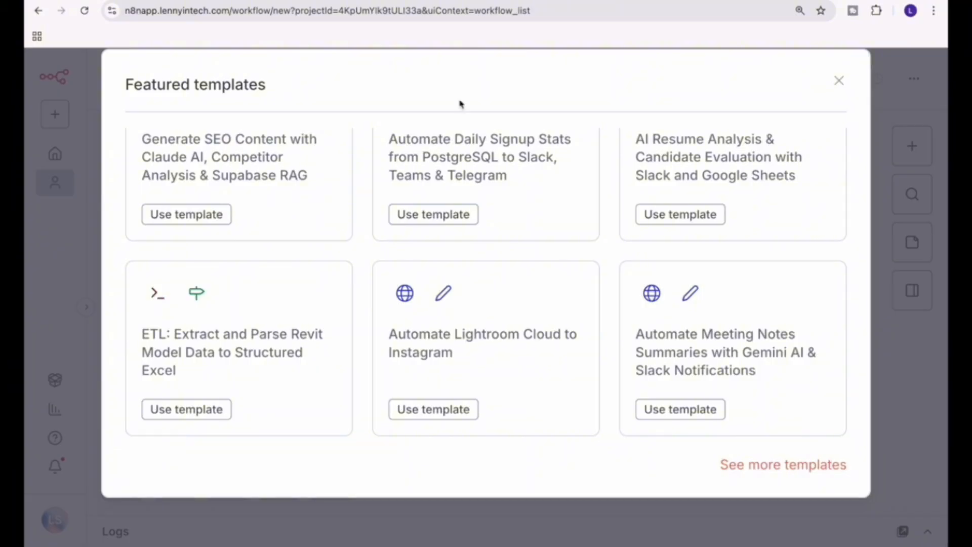
click(838, 82)
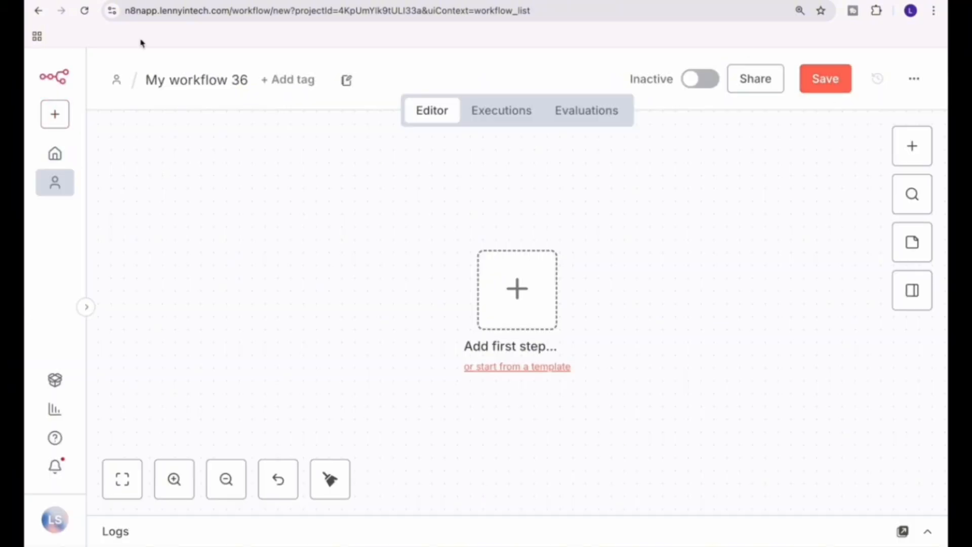
Review the trigger types available for starting the workflow.
click(913, 154)
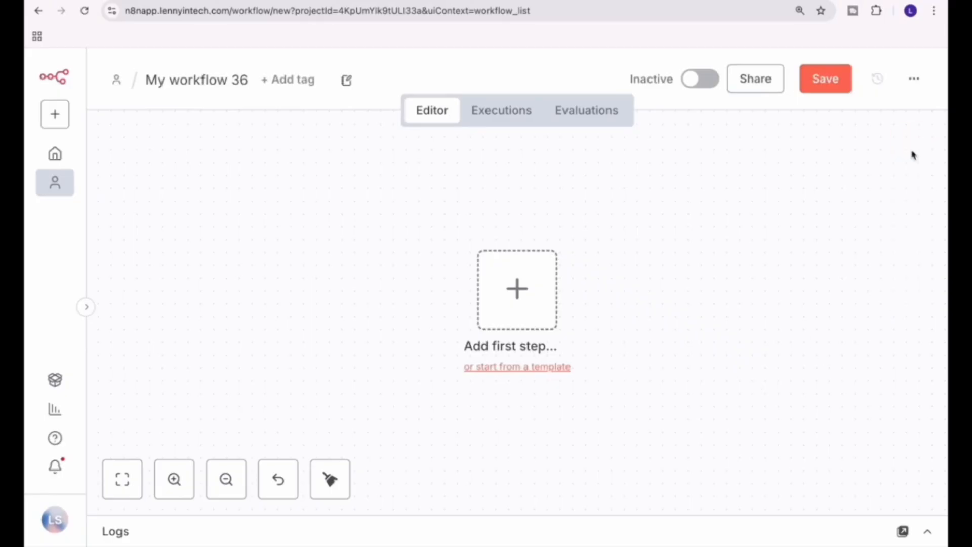
scroll(701, 349, down, 5)
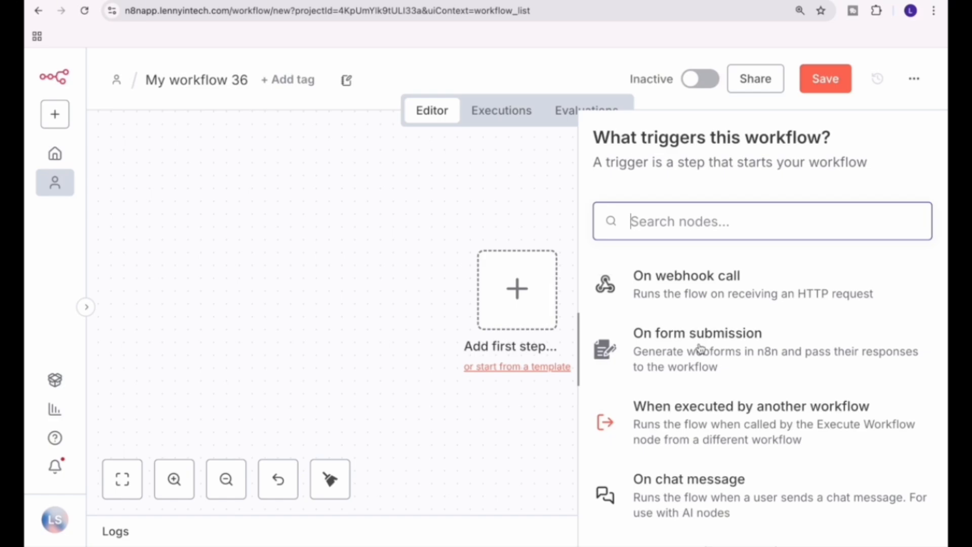
scroll(700, 349, up, 5)
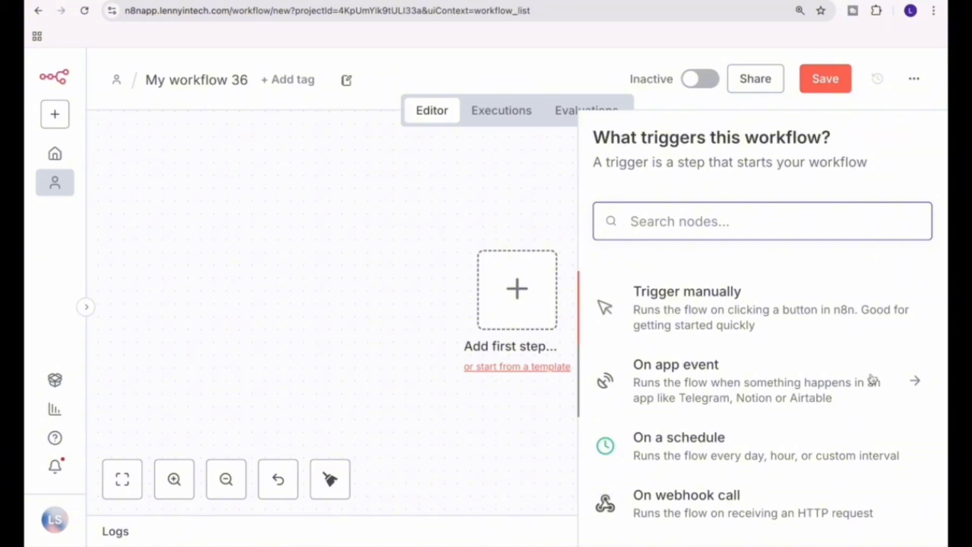
Browse the apps available for the On app event trigger and return to the list of trigger types.
click(765, 390)
scroll(699, 439, down, 3)
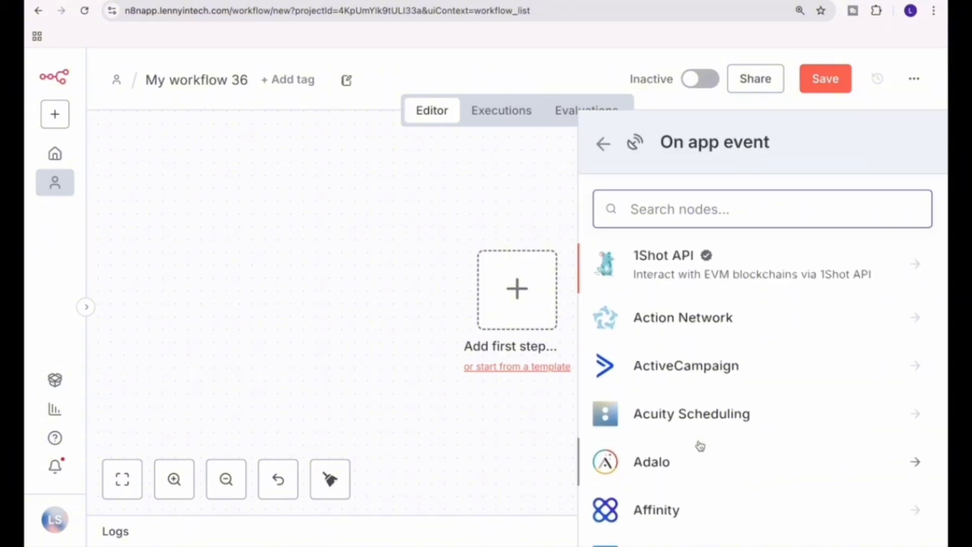
scroll(700, 446, down, 5)
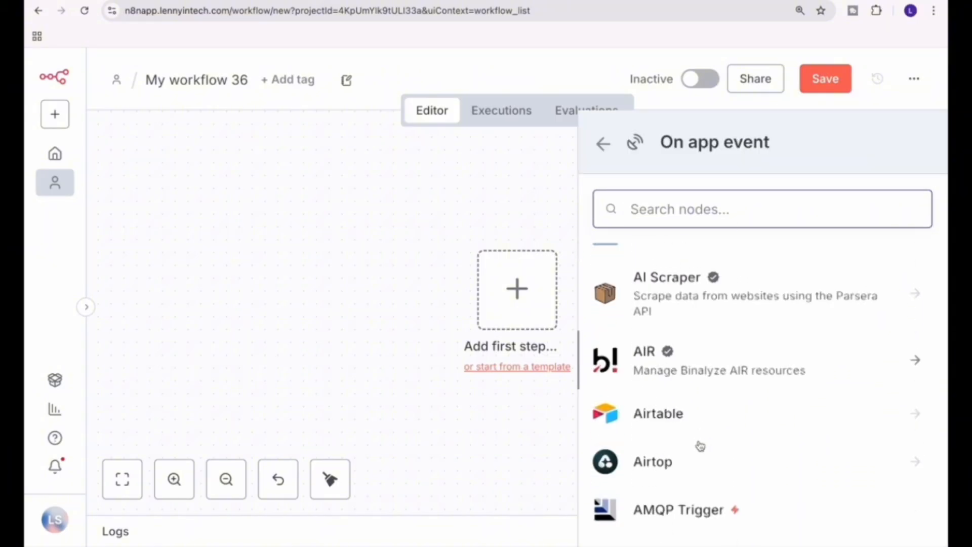
scroll(699, 444, down, 7)
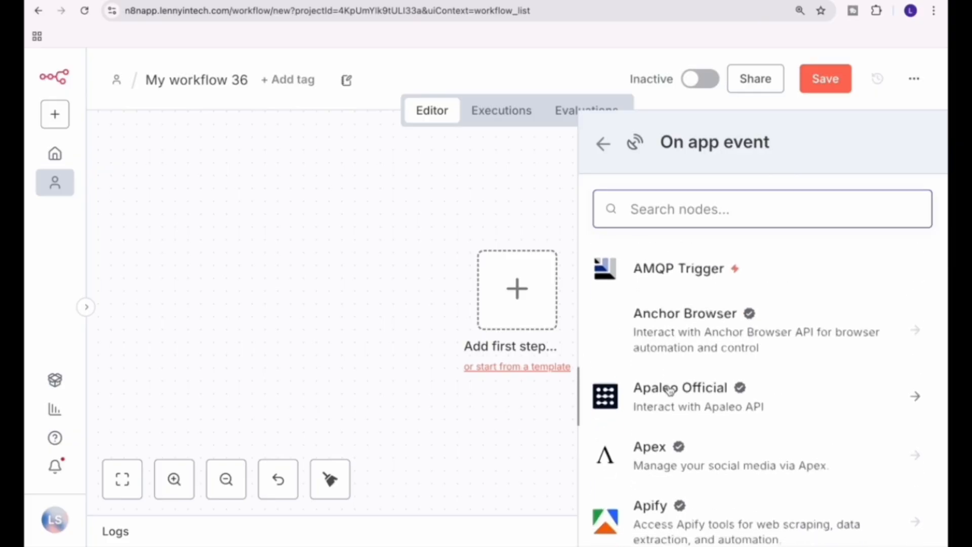
scroll(670, 390, down, 6)
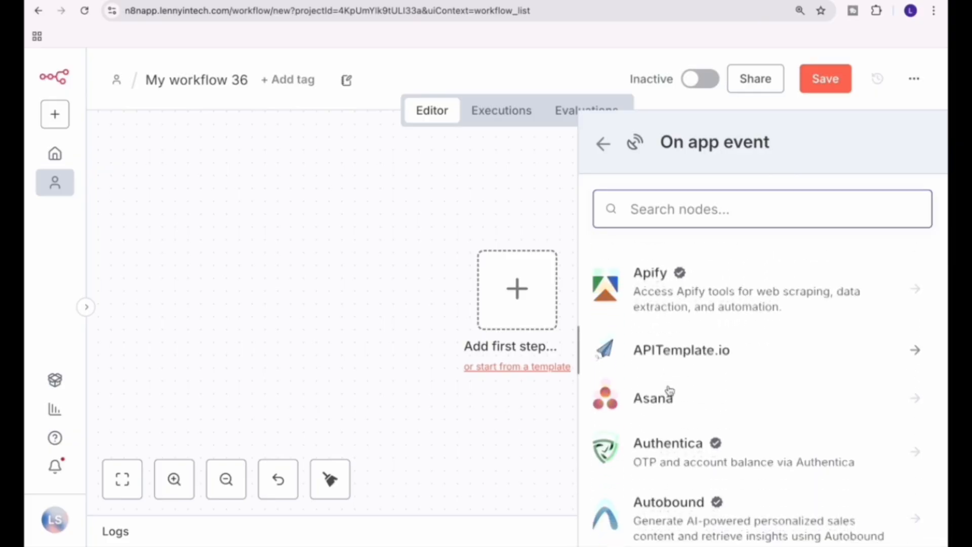
scroll(670, 390, down, 4)
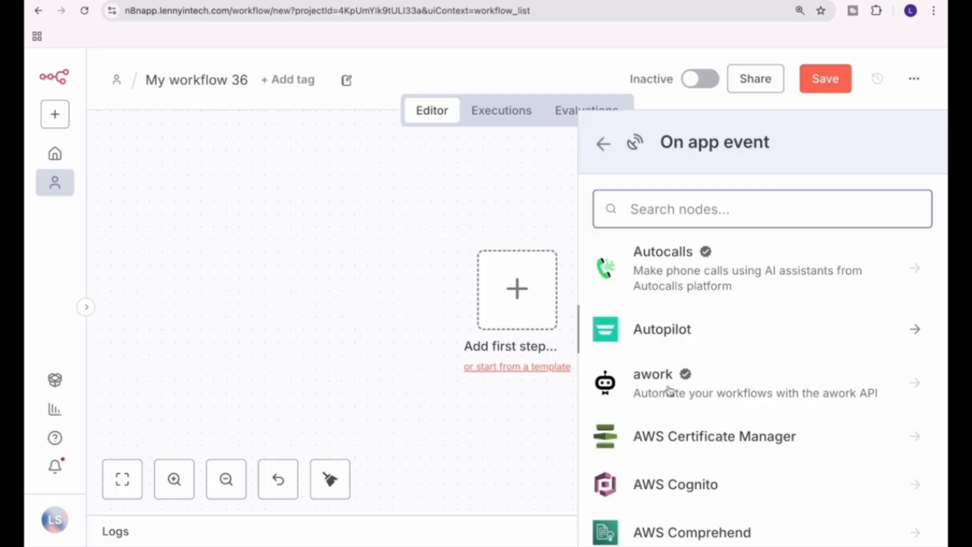
scroll(670, 390, down, 1)
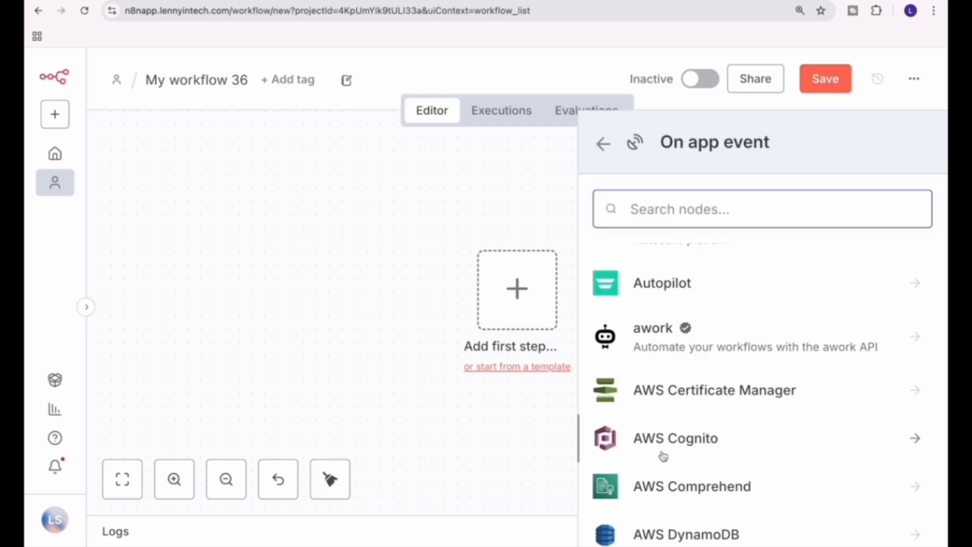
click(603, 144)
Add an On chat message trigger with its default parameters to the canvas and open its chat.
scroll(634, 397, down, 2)
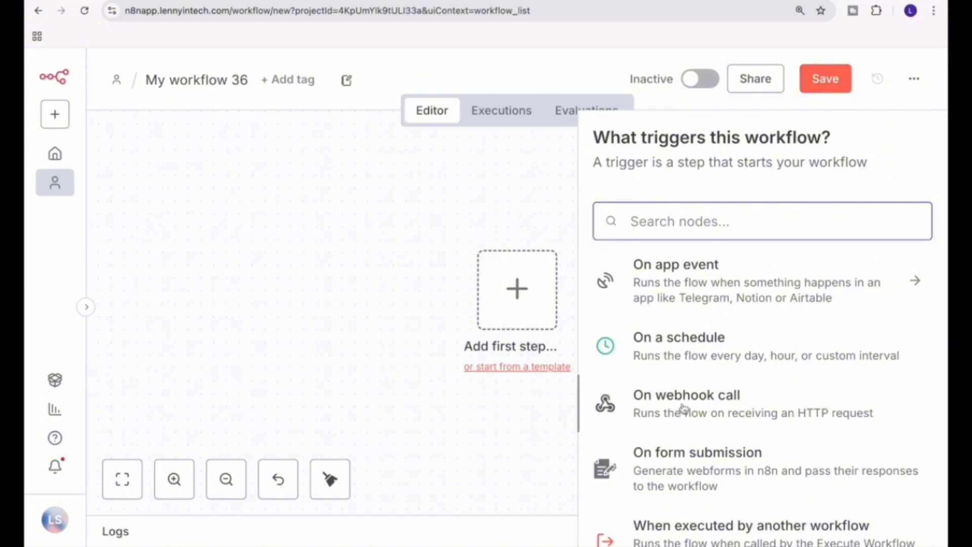
scroll(660, 464, down, 1)
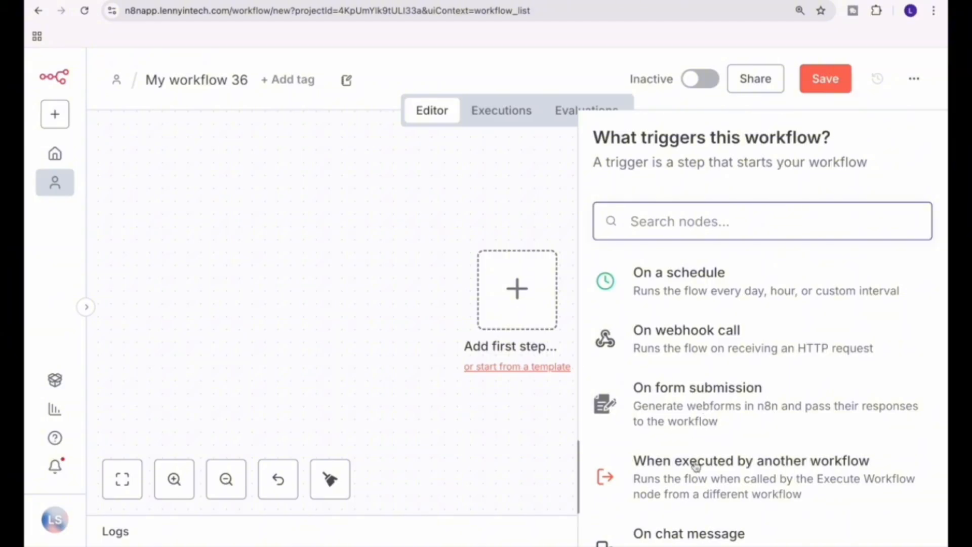
scroll(698, 461, down, 2)
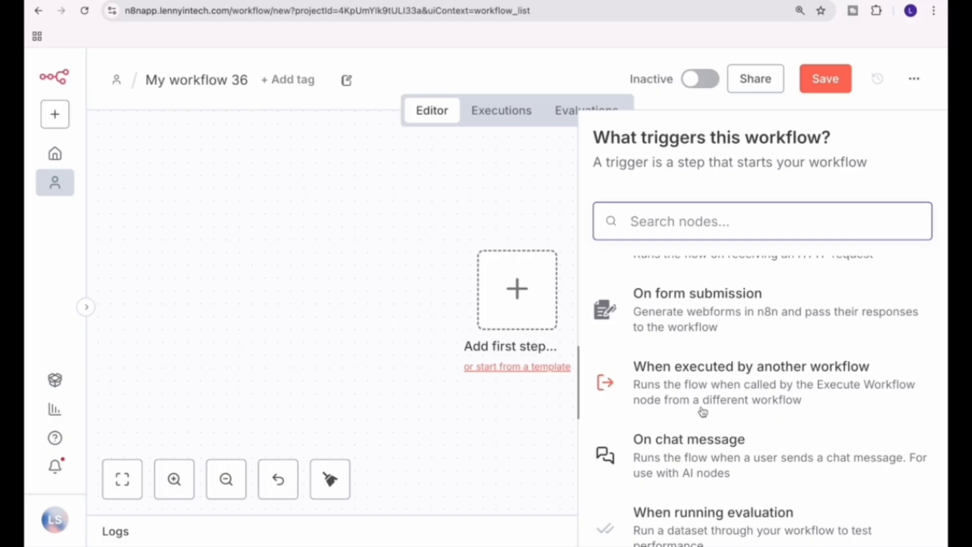
scroll(732, 454, down, 3)
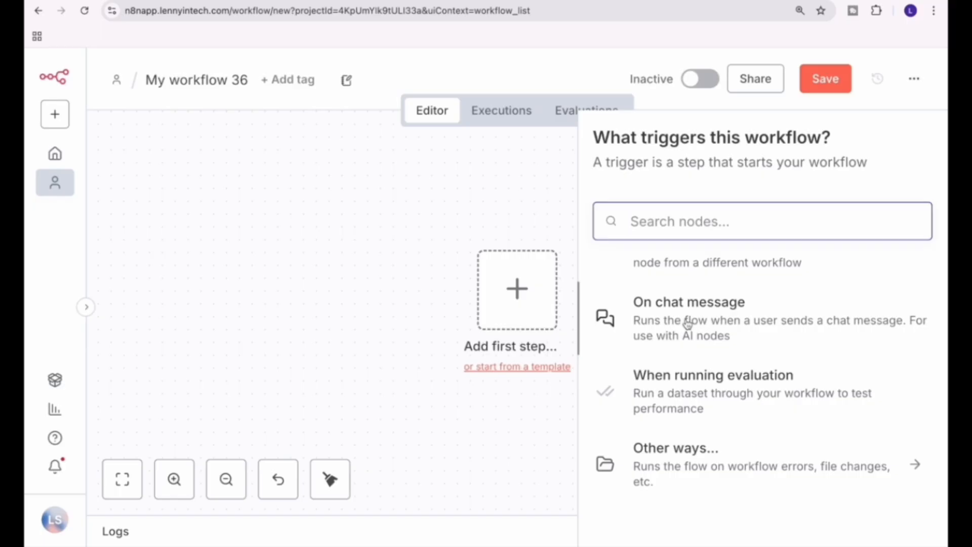
click(687, 325)
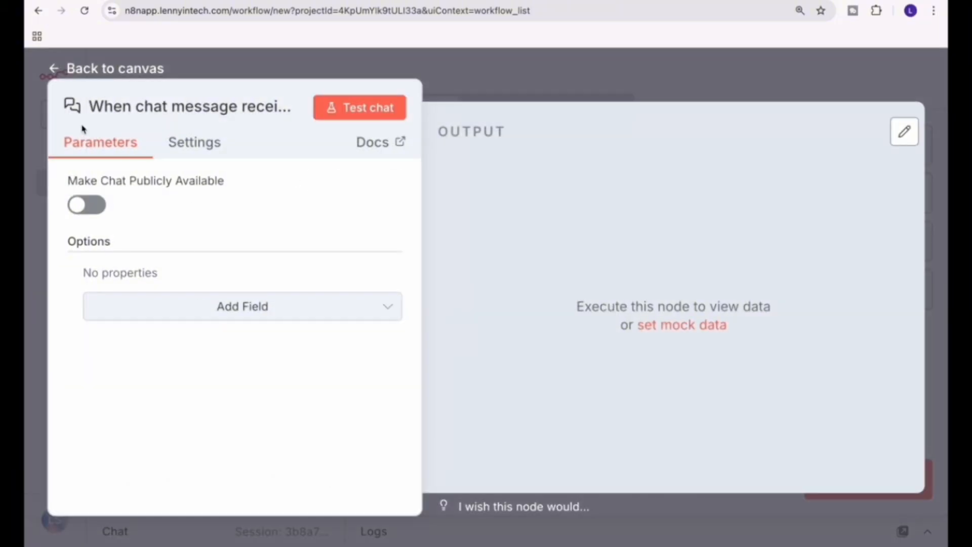
click(56, 69)
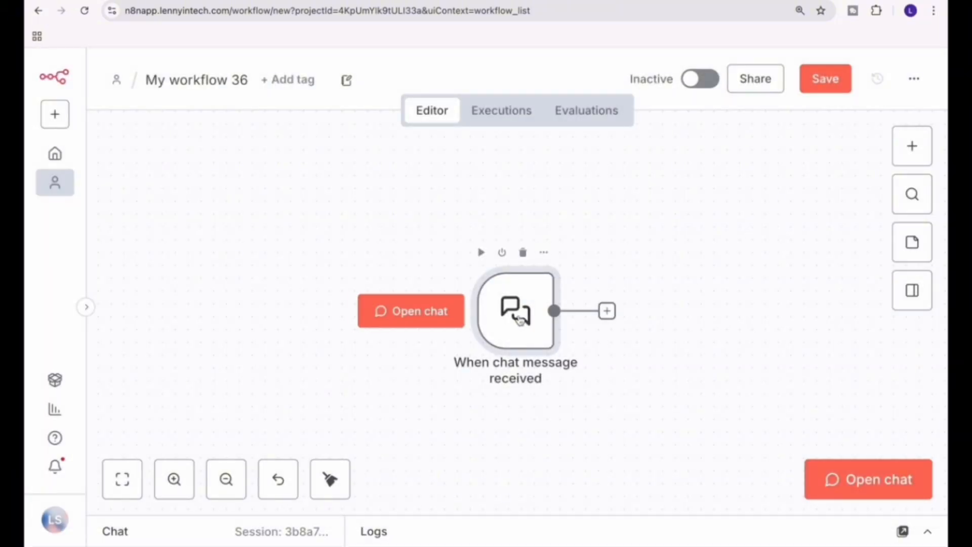
click(860, 481)
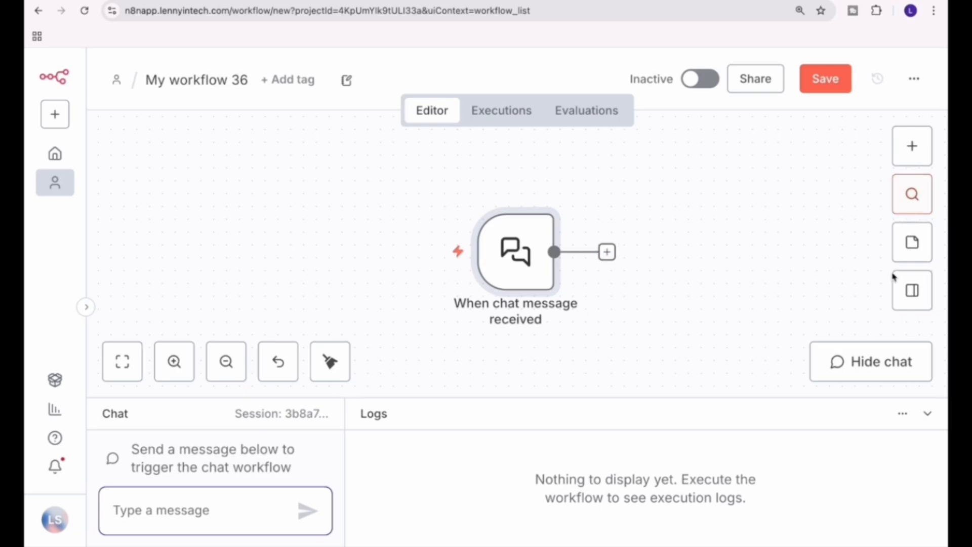
Review the node categories for the next step and the options for adding another trigger, and return to the canvas.
click(917, 154)
scroll(782, 424, down, 4)
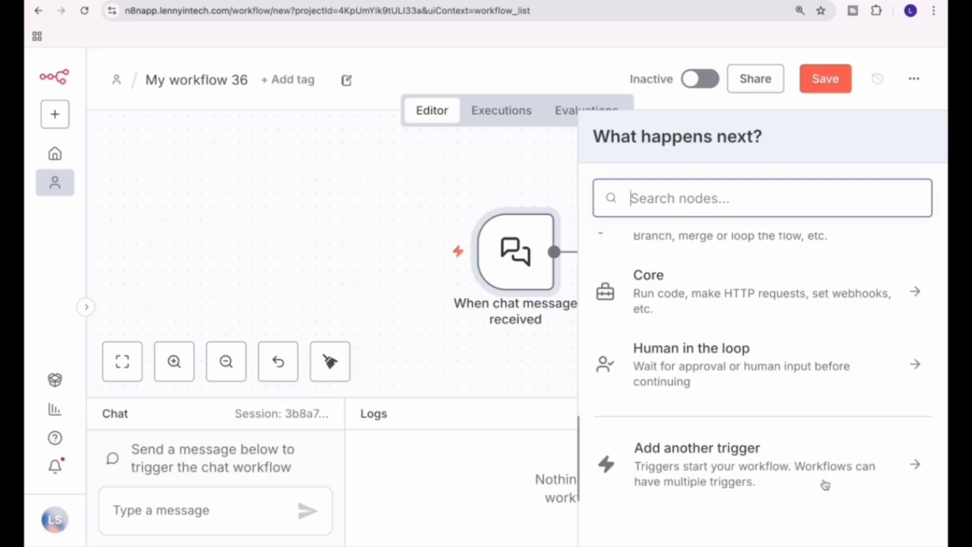
click(842, 472)
scroll(760, 453, down, 4)
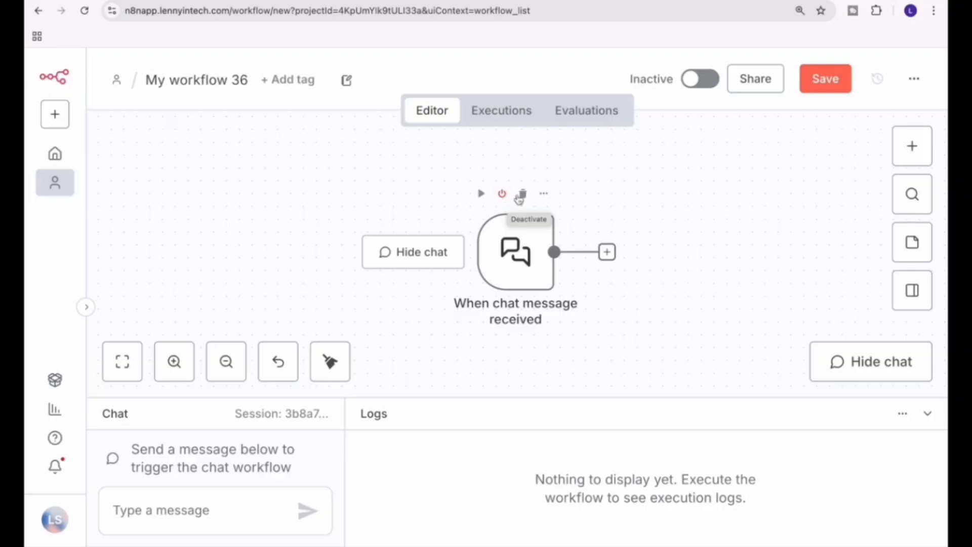
View the workflow's executions and return to the editor.
click(482, 109)
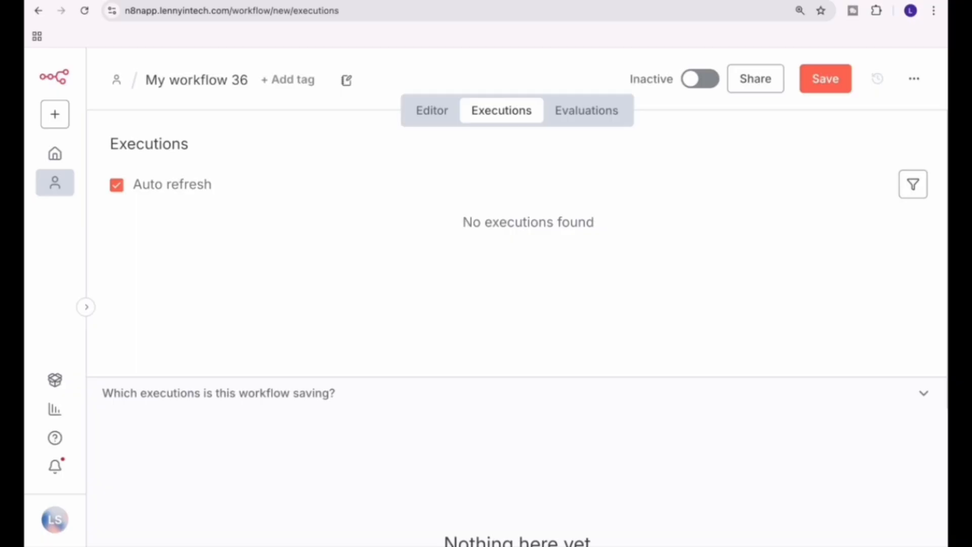
click(442, 112)
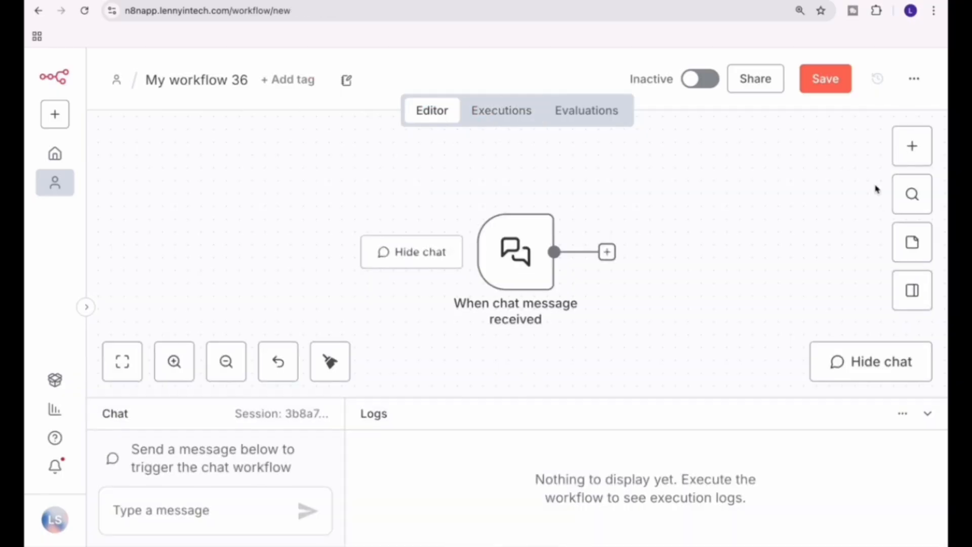
Open the node categories available for the step following the chat trigger.
click(913, 157)
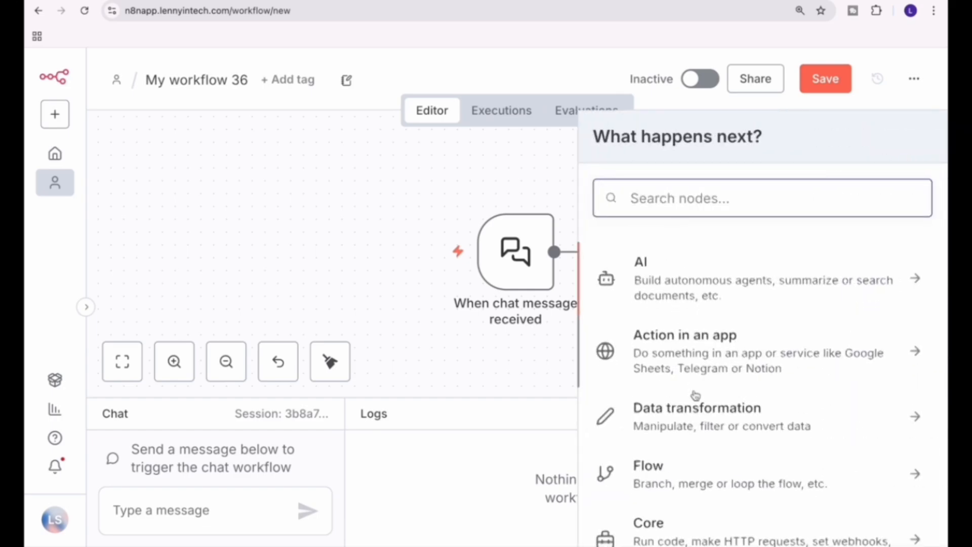